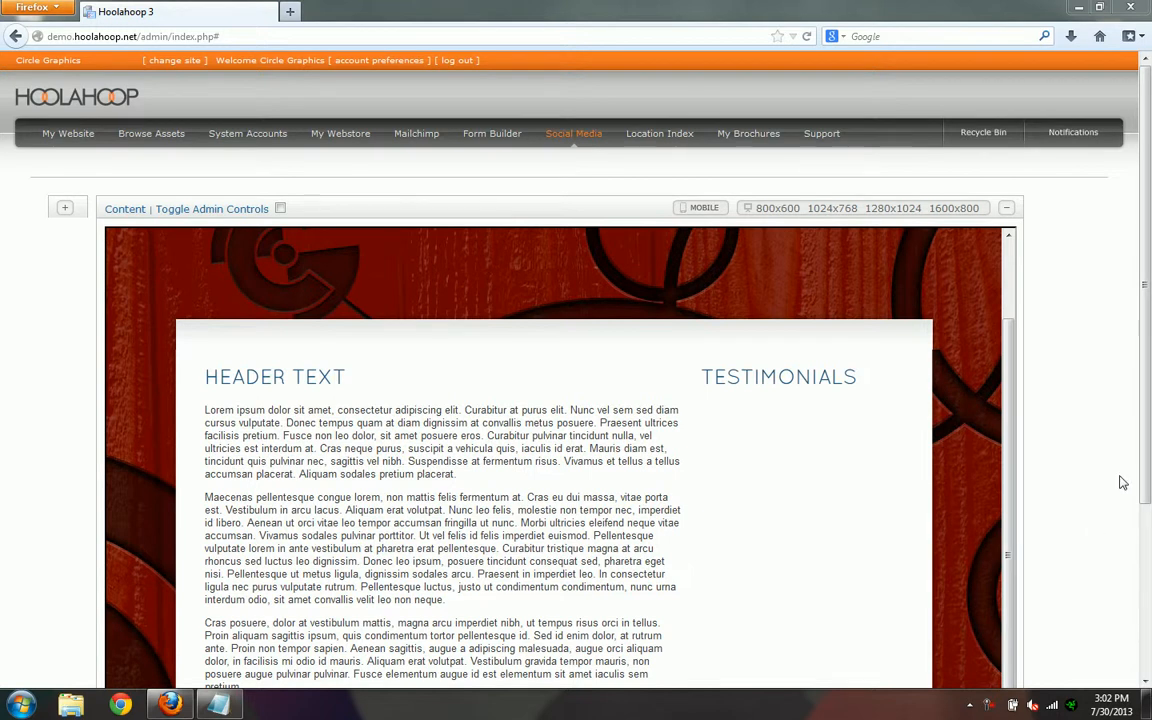
- Add a group under the Testimonials heading and give it the Rich Text Assets list style
mouse_move(806, 377)
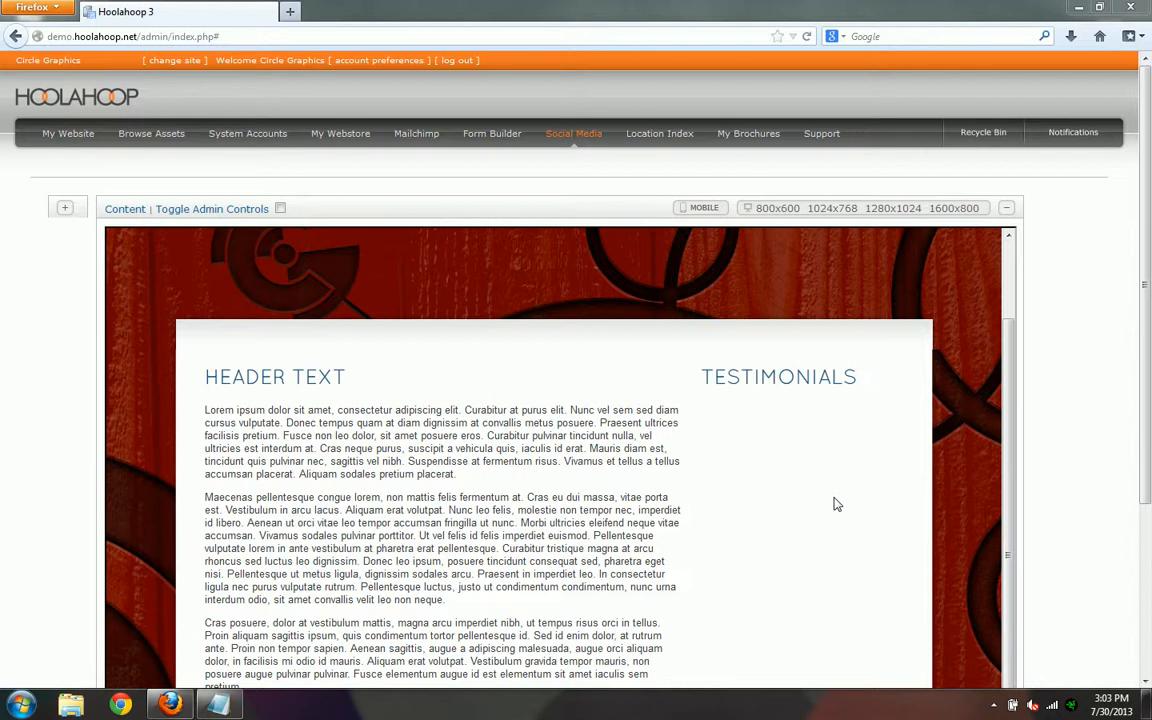
mouse_move(771, 379)
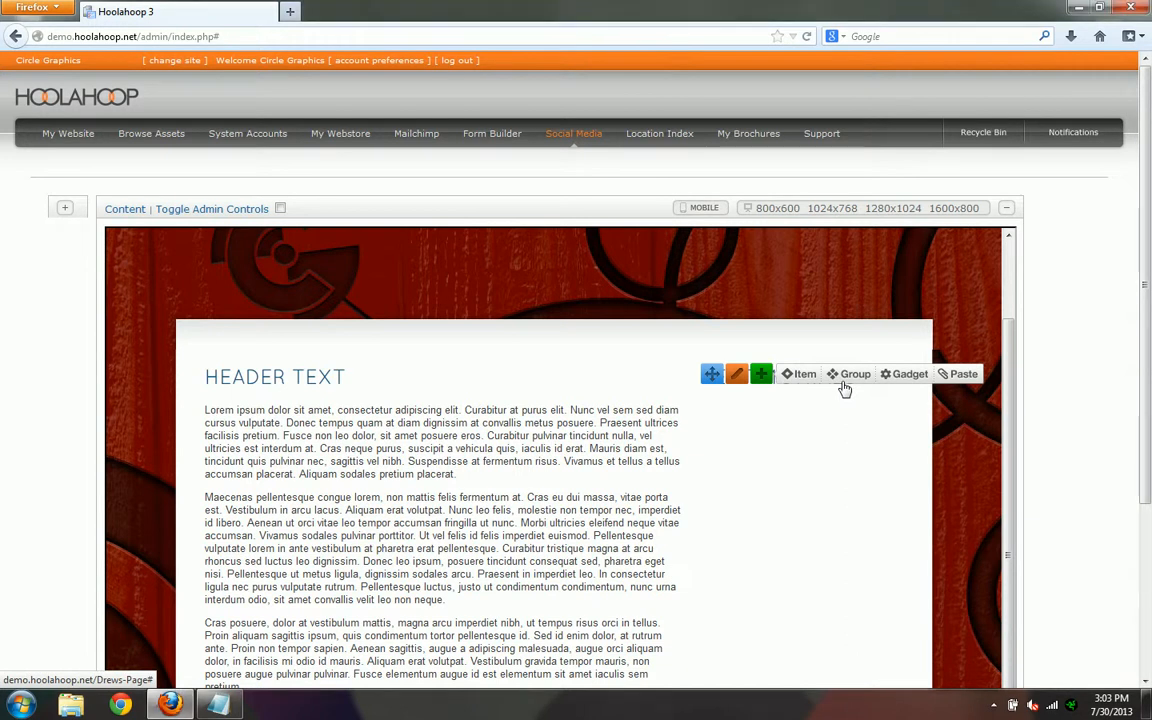
click(843, 384)
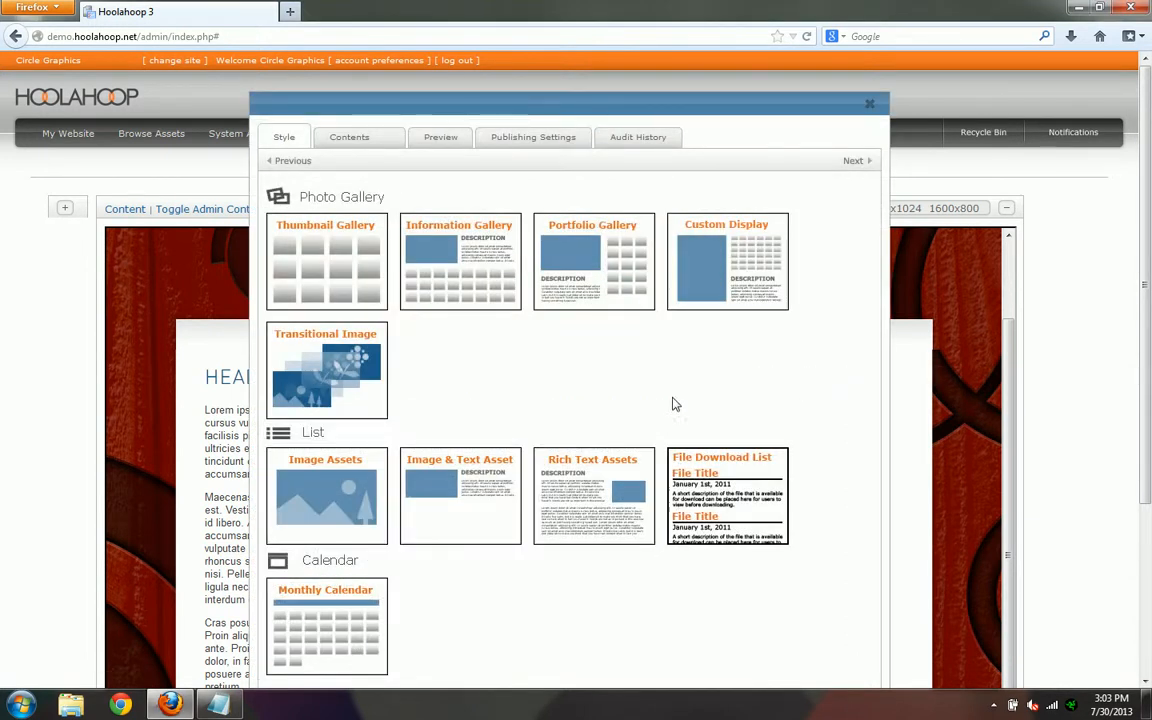
click(594, 508)
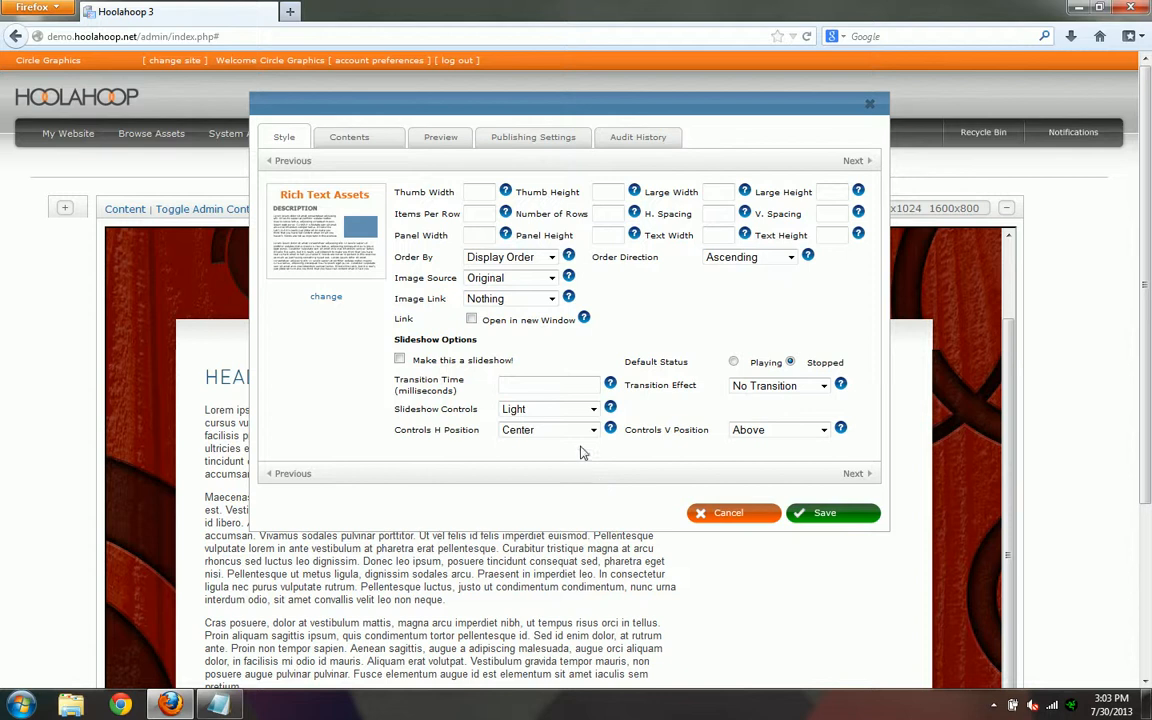
- Set the group to 1 item per row and 1 row, ordered by Random
click(479, 215)
text(1)
key(Tab)
text(1)
click(493, 259)
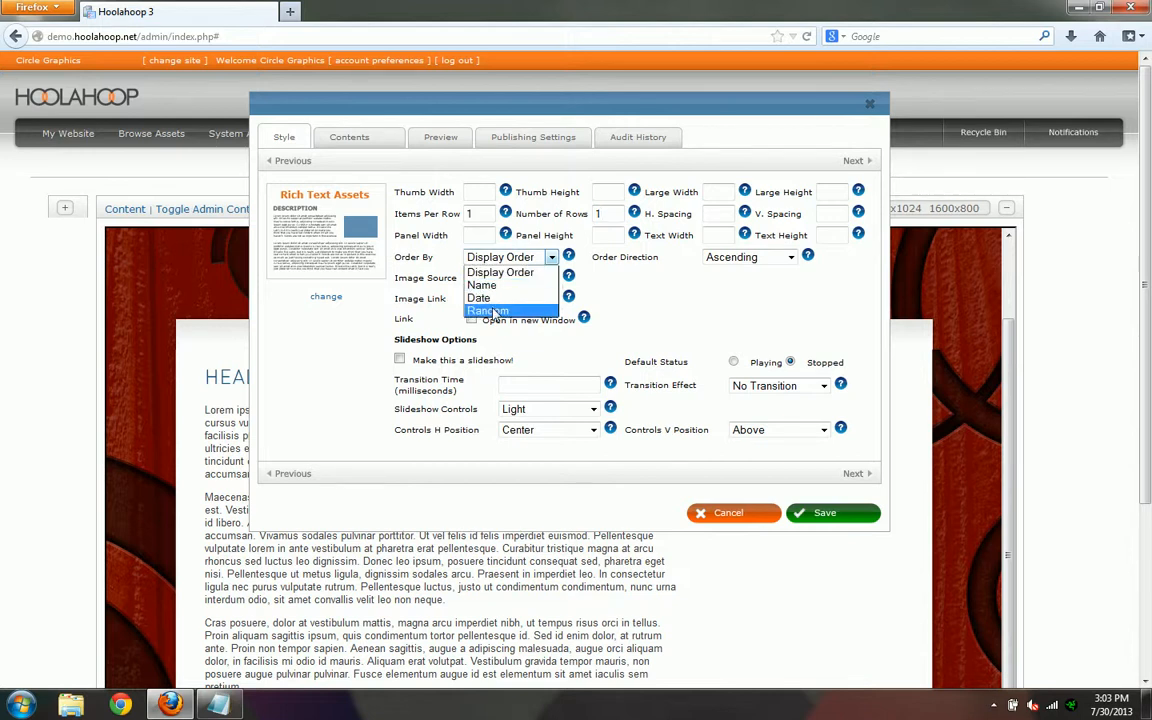
click(495, 312)
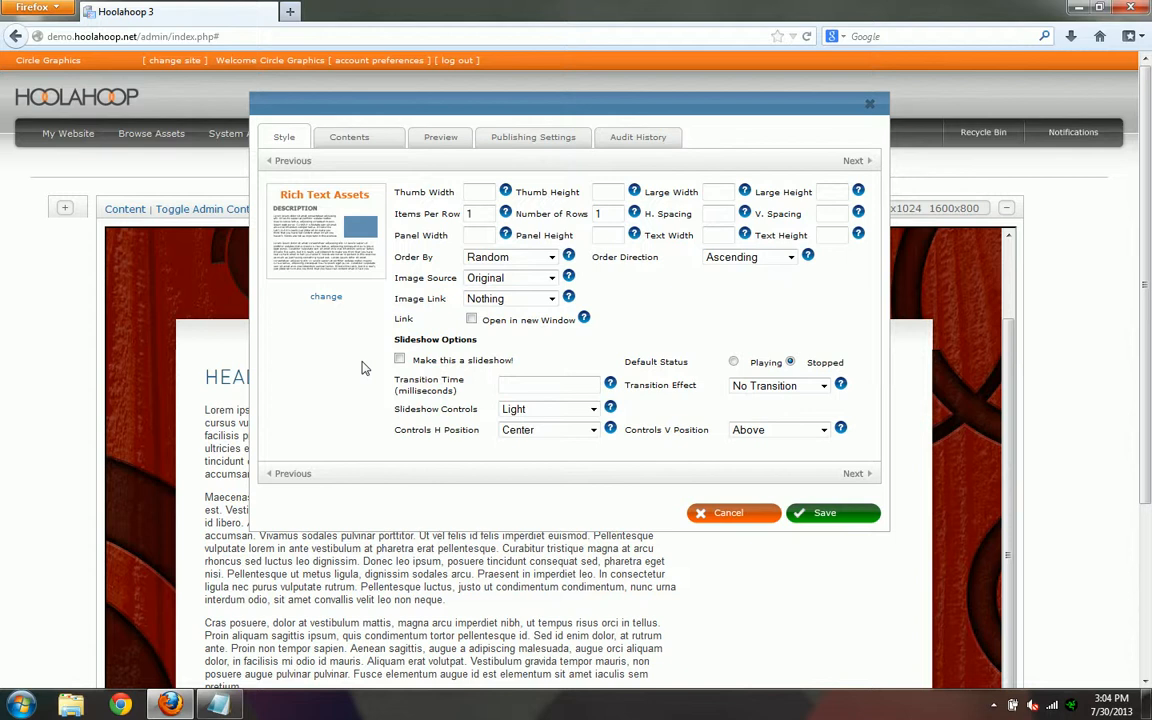
- Create a new asset in the group's contents and copy the first testimonial from the testimonials Notepad file into its description
click(356, 141)
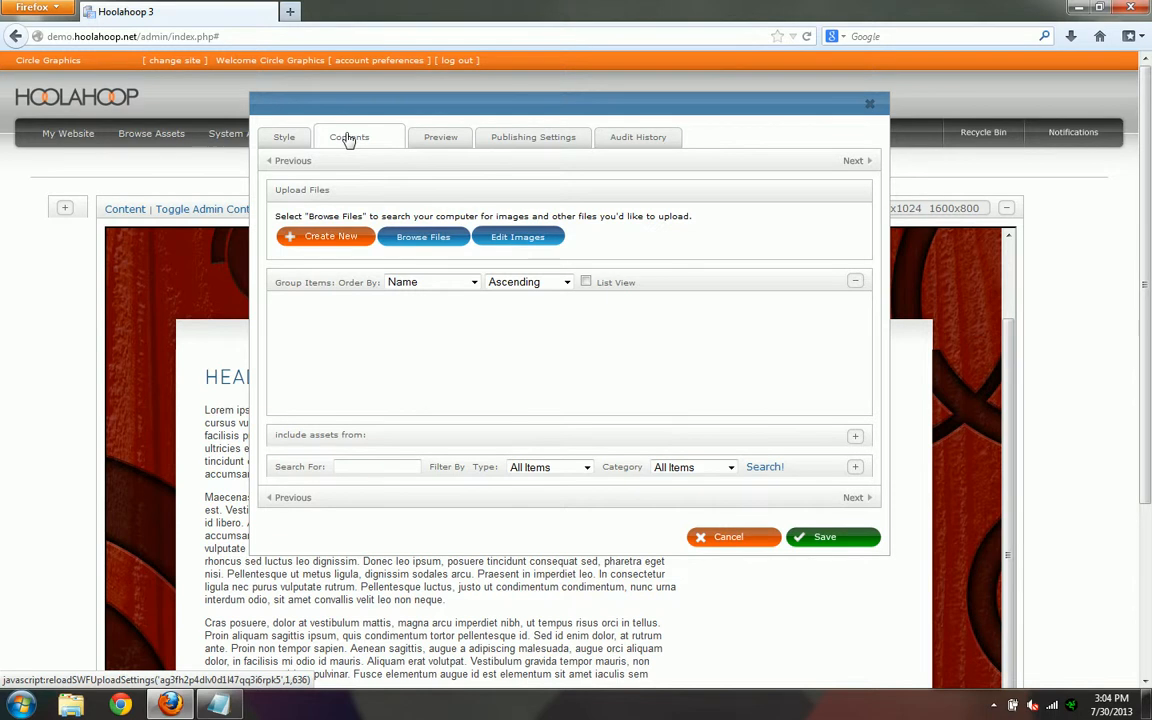
click(330, 237)
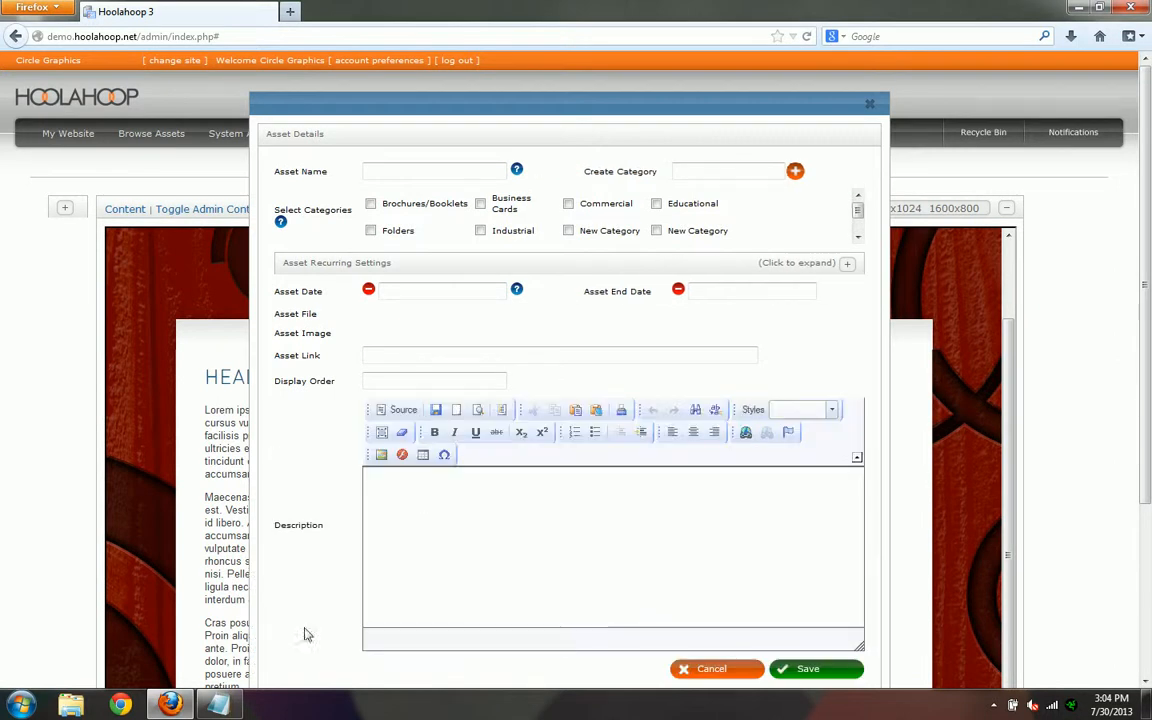
click(219, 705)
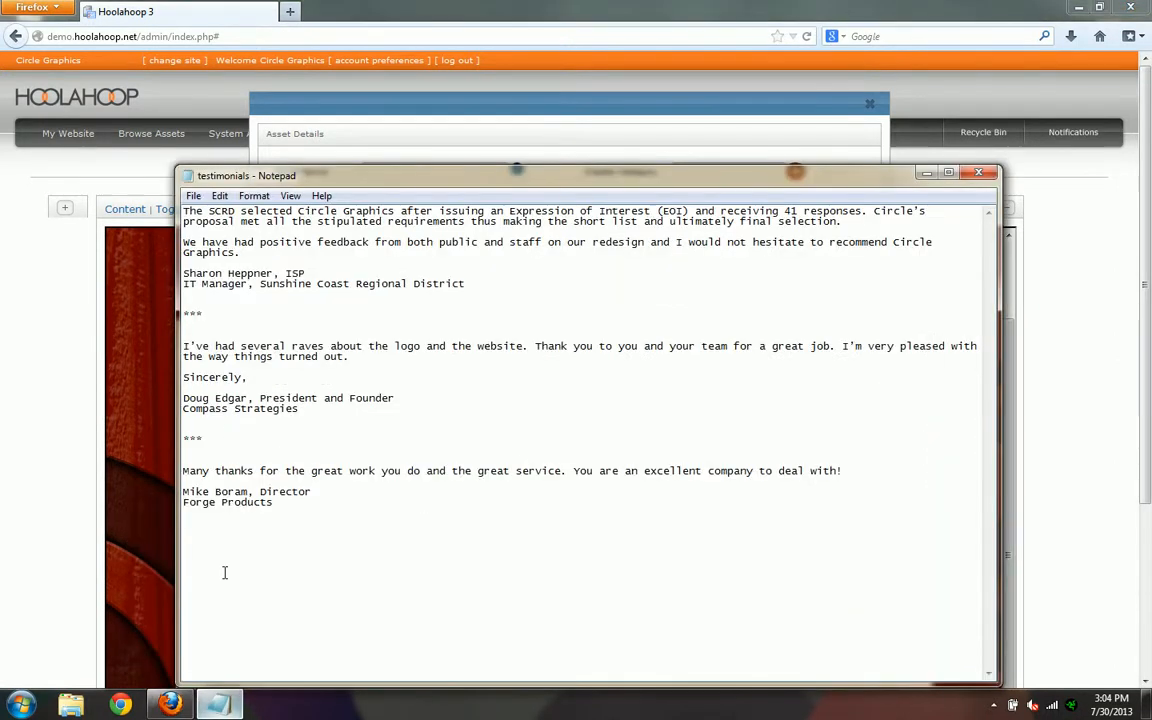
double_click(180, 211)
drag(208, 213, 424, 288)
key(ctrl+c)
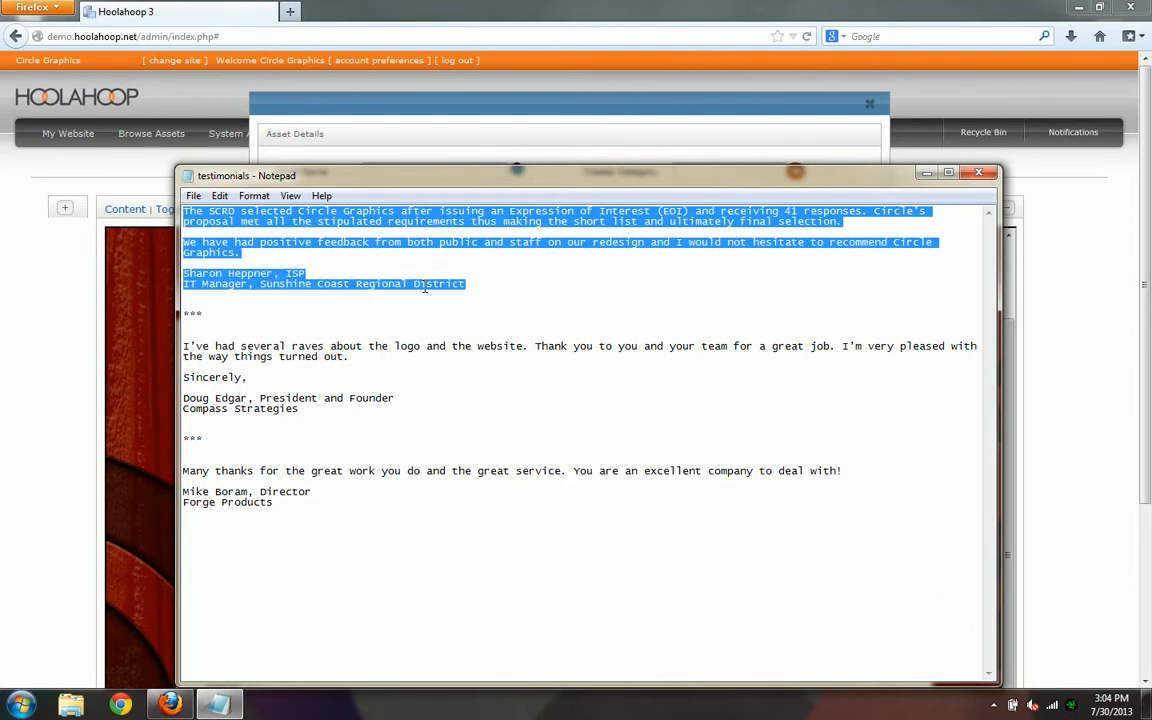
click(463, 113)
click(445, 500)
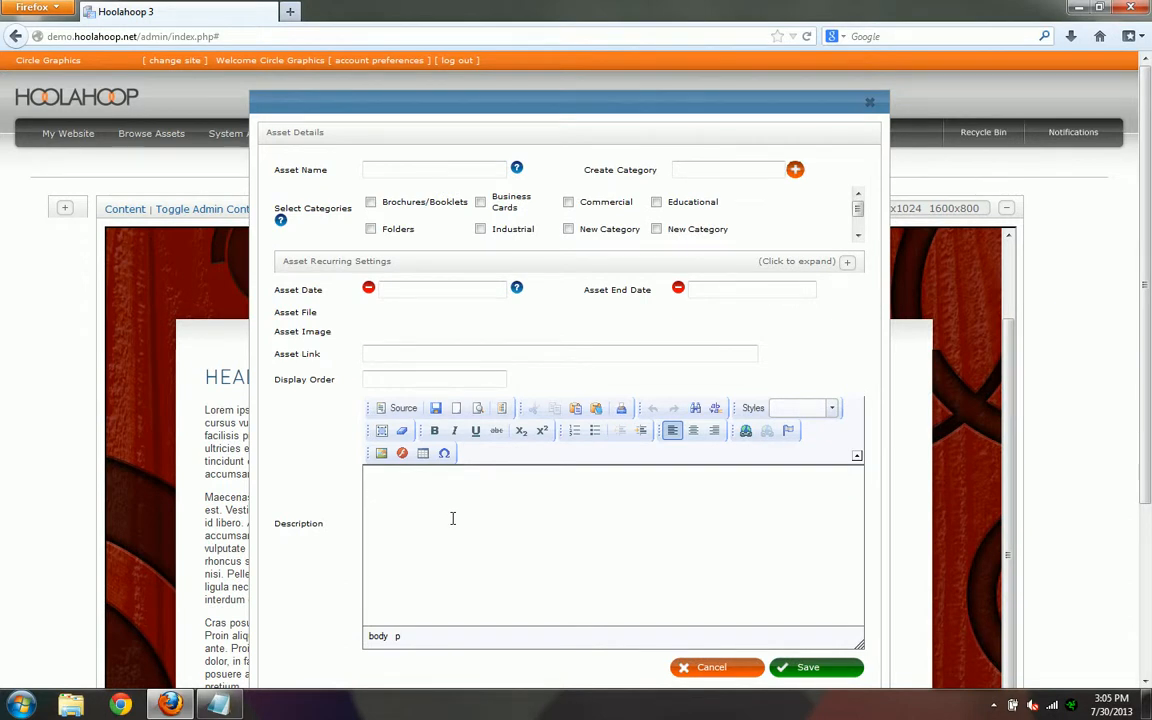
key(ctrl+v)
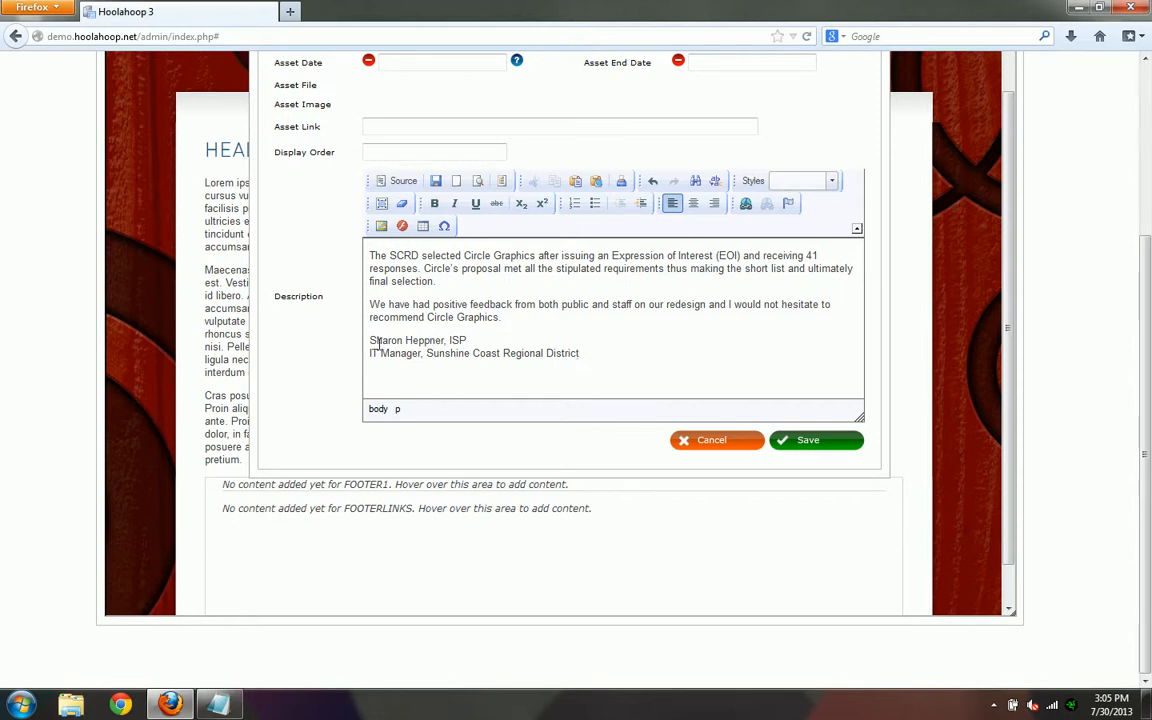
- Bold the author's name line in the first testimonial's description and save the asset with that line as its name
drag(371, 340, 468, 341)
key(ctrl+c)
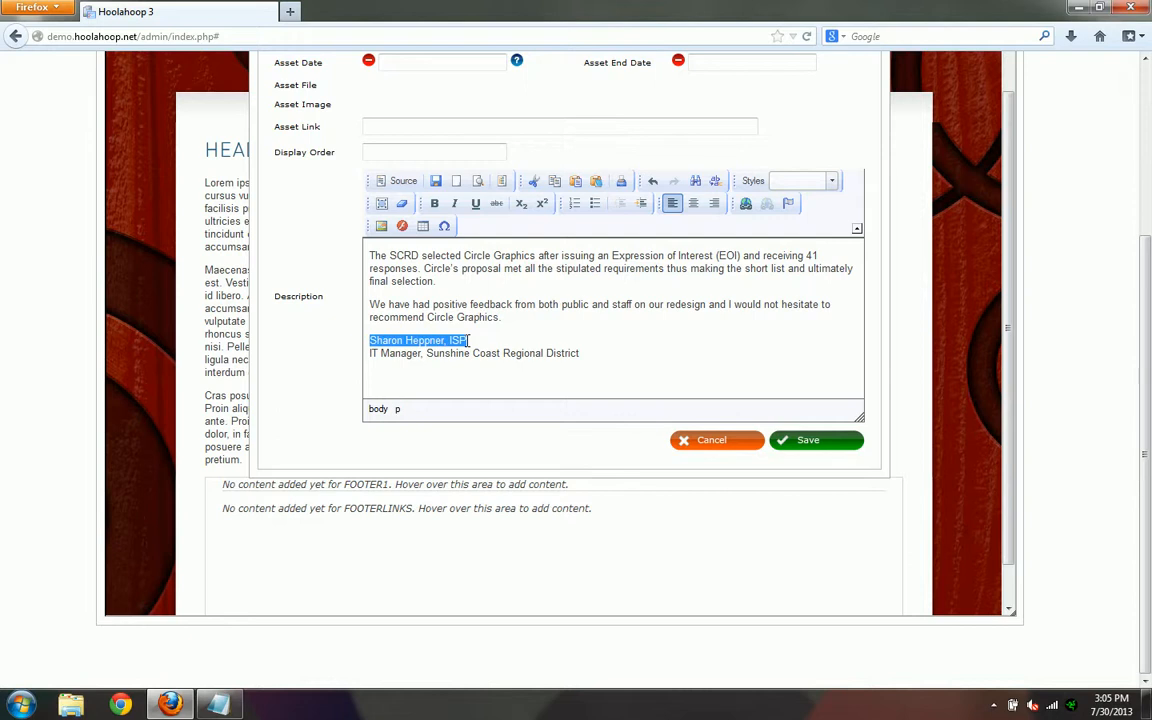
key(ctrl+b)
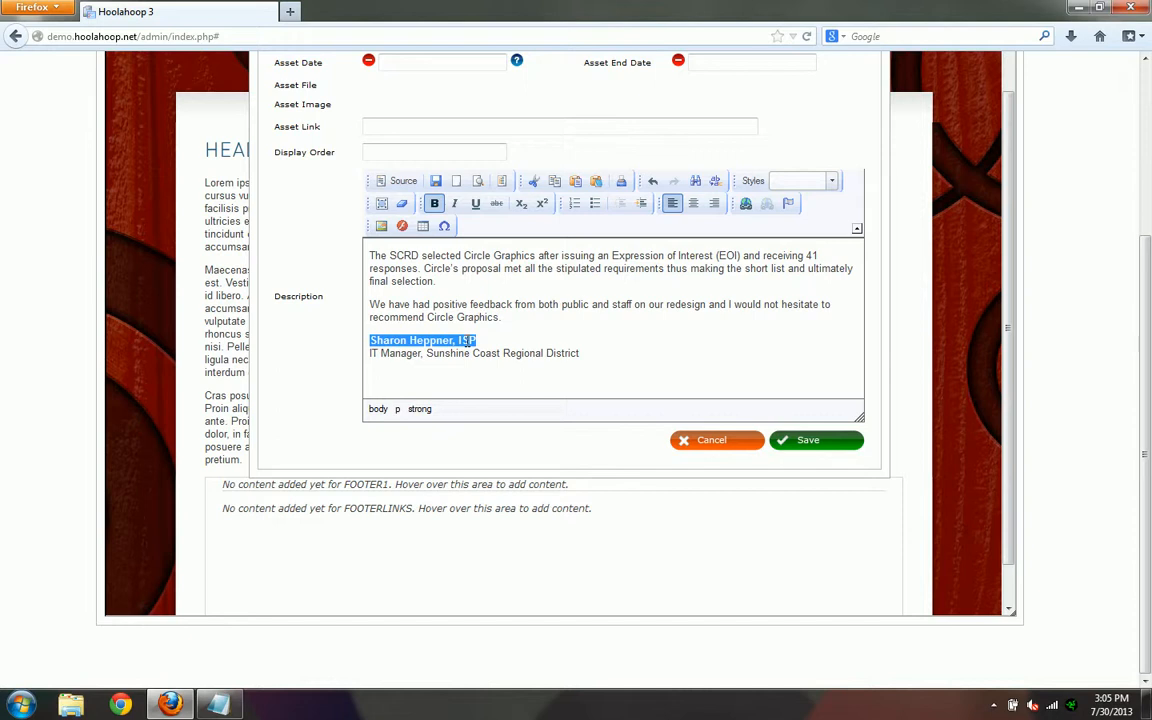
scroll(319, 366, up, 2)
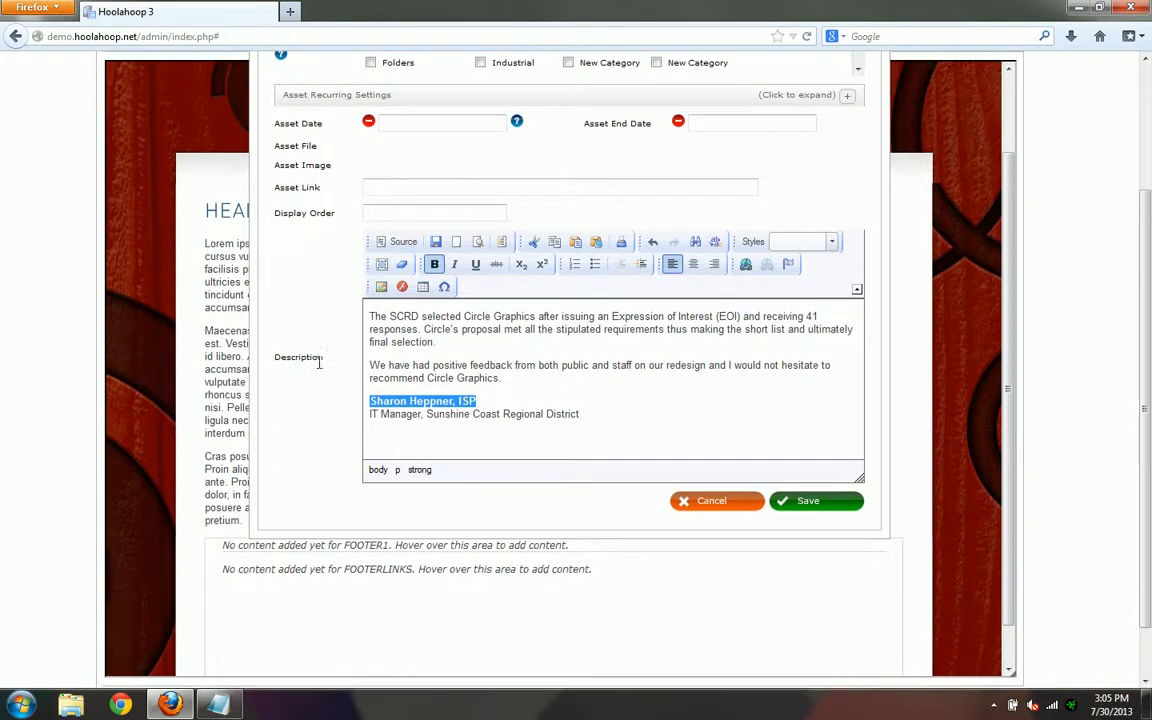
scroll(319, 366, up, 1)
click(410, 98)
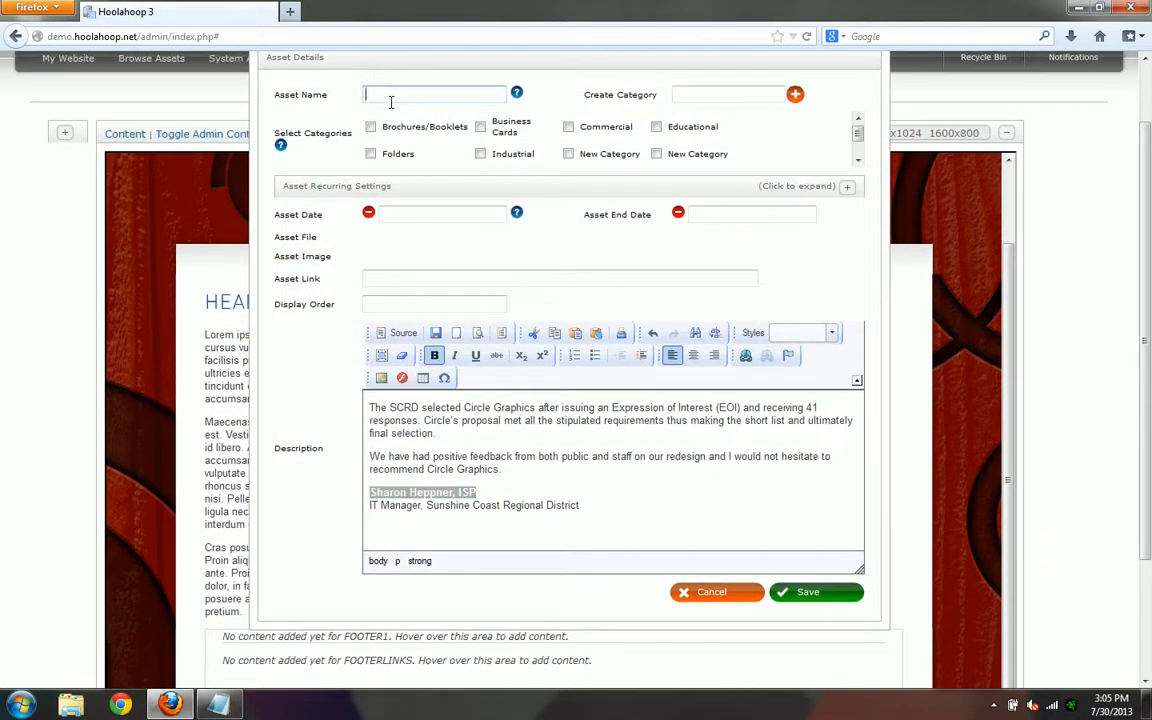
key(ctrl+v)
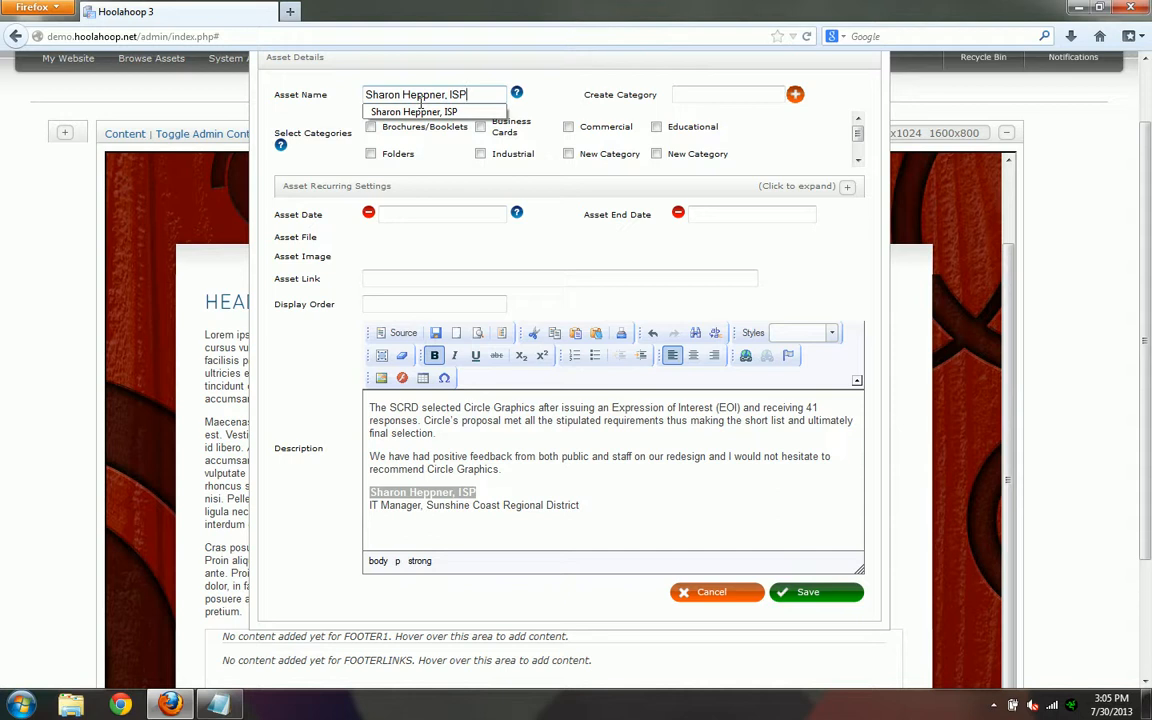
click(280, 380)
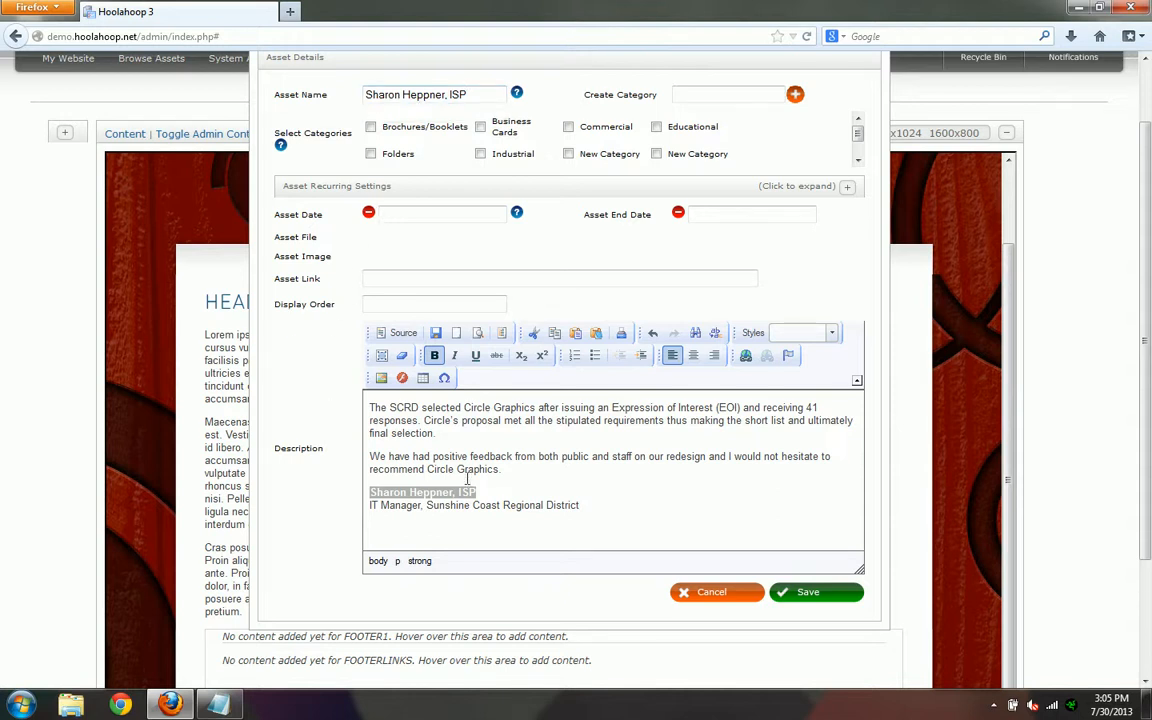
click(815, 597)
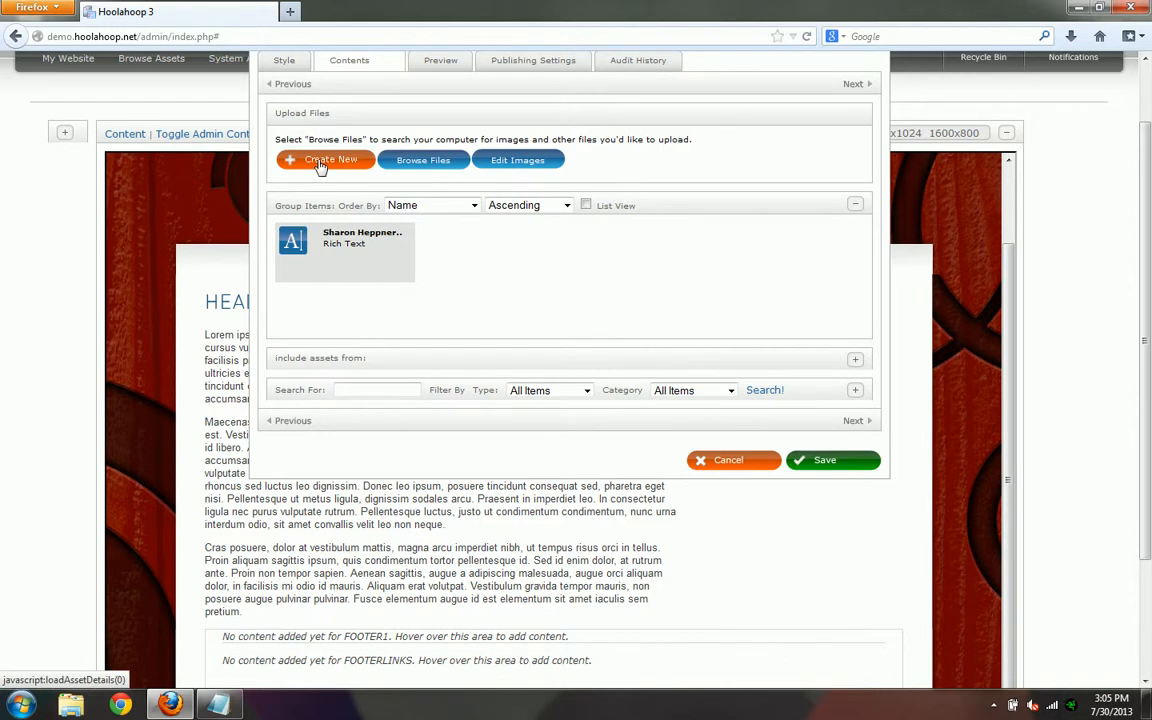
- Create another asset in the group and copy the second testimonial, about the logo and website, from Notepad into its description
click(320, 162)
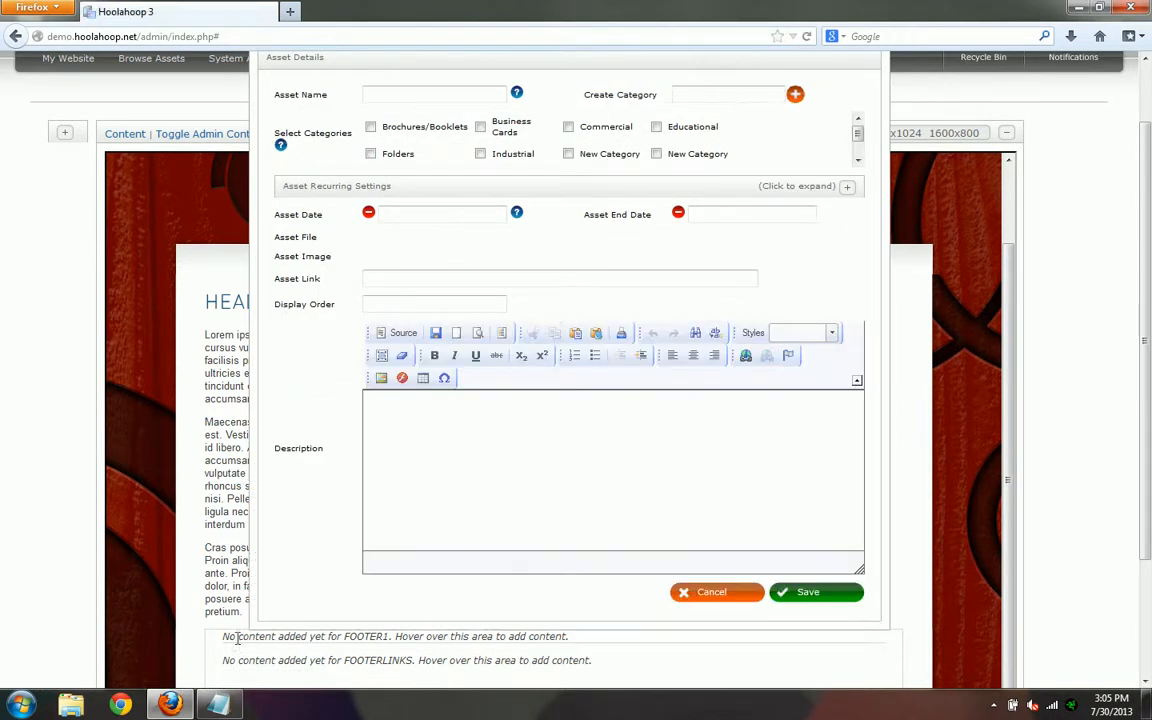
click(210, 705)
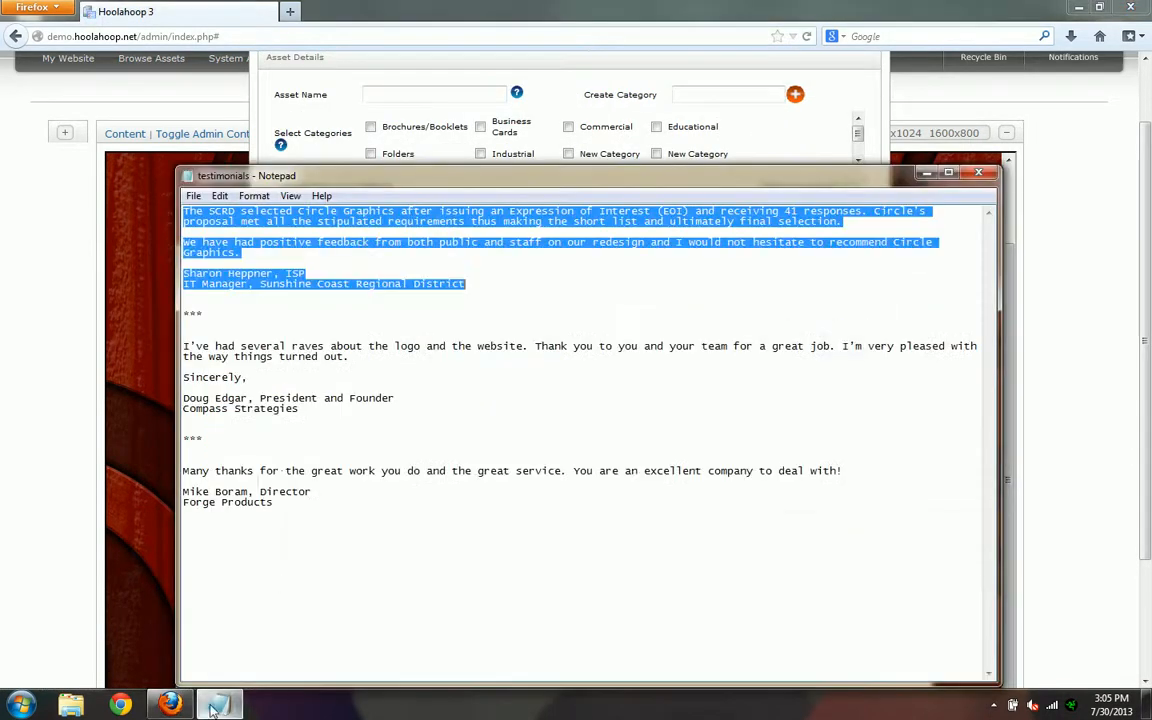
double_click(188, 341)
drag(188, 341, 292, 412)
key(ctrl+c)
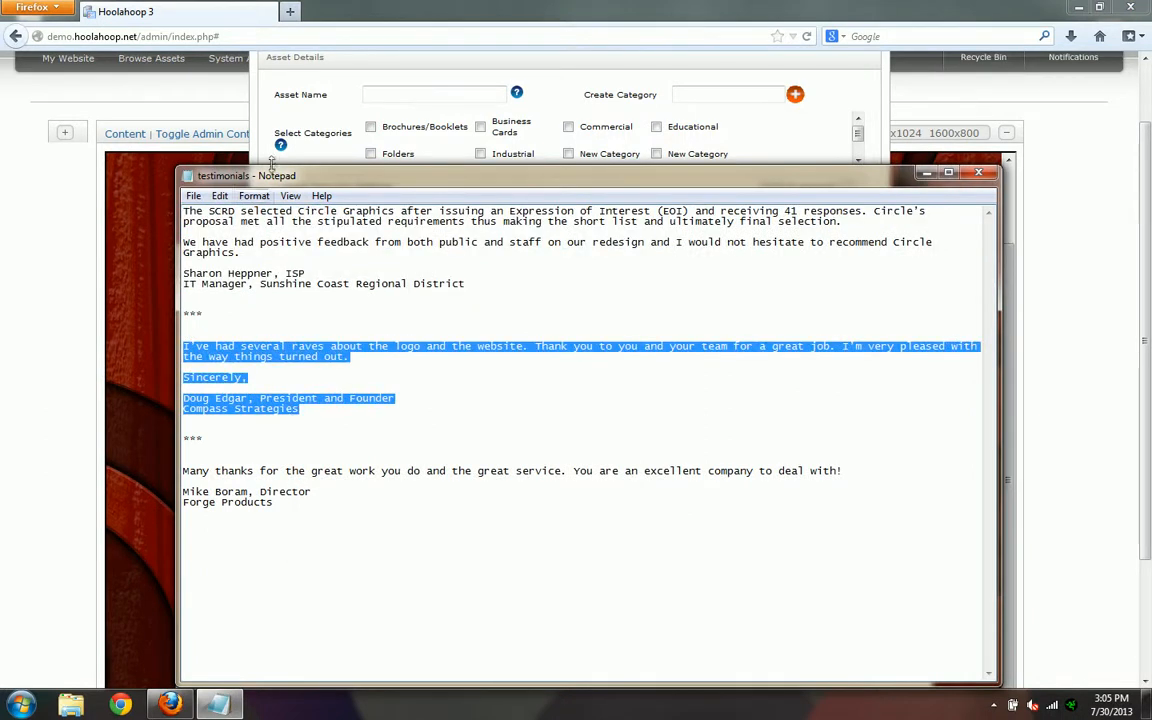
click(243, 104)
click(438, 436)
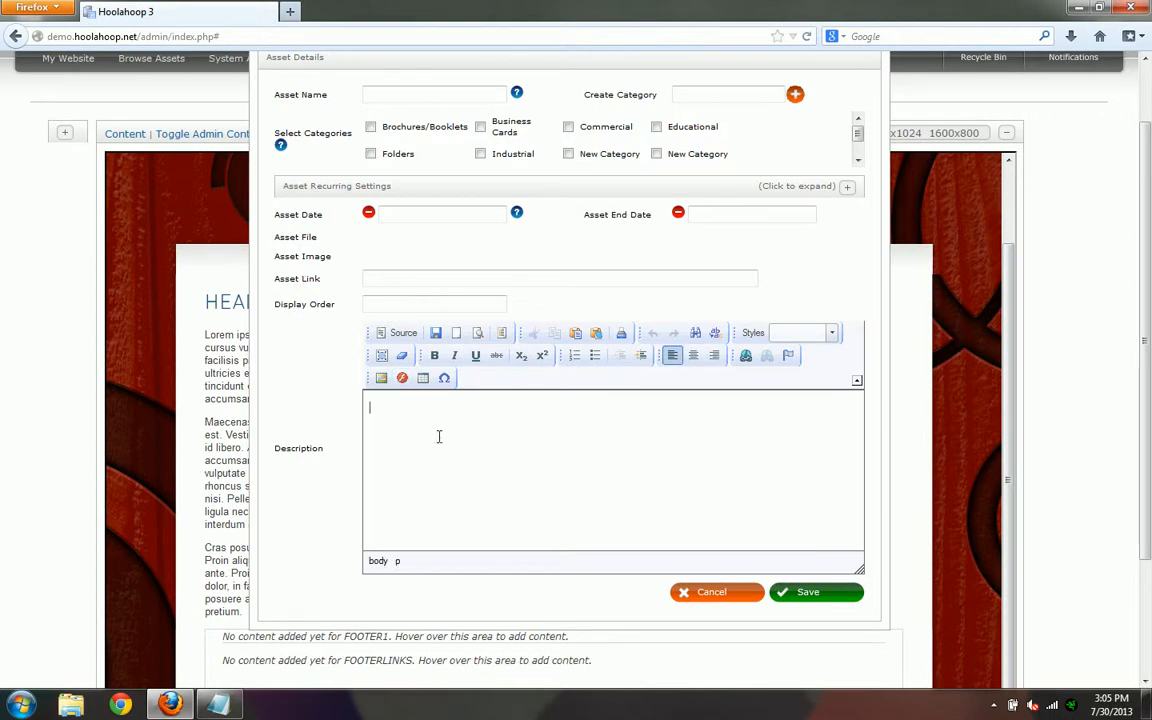
key(ctrl+v)
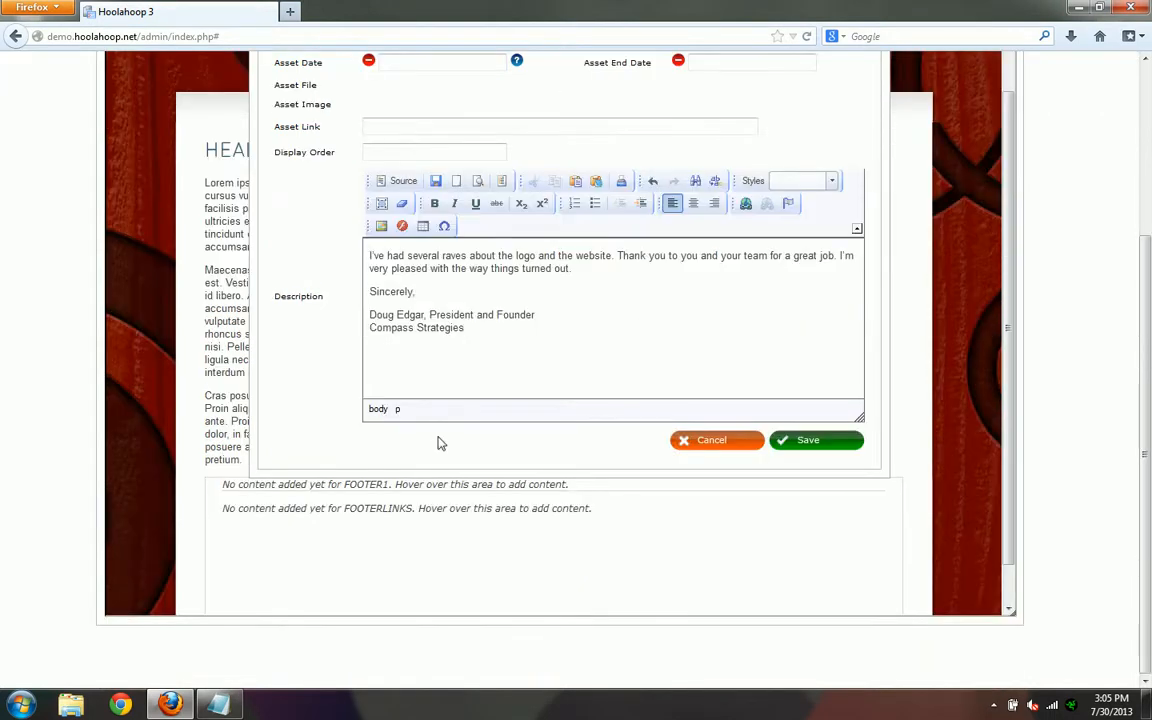
- Bold the author's name and title line in the second testimonial and save the asset with that line as its name
scroll(325, 373, up, 1)
scroll(324, 373, up, 1)
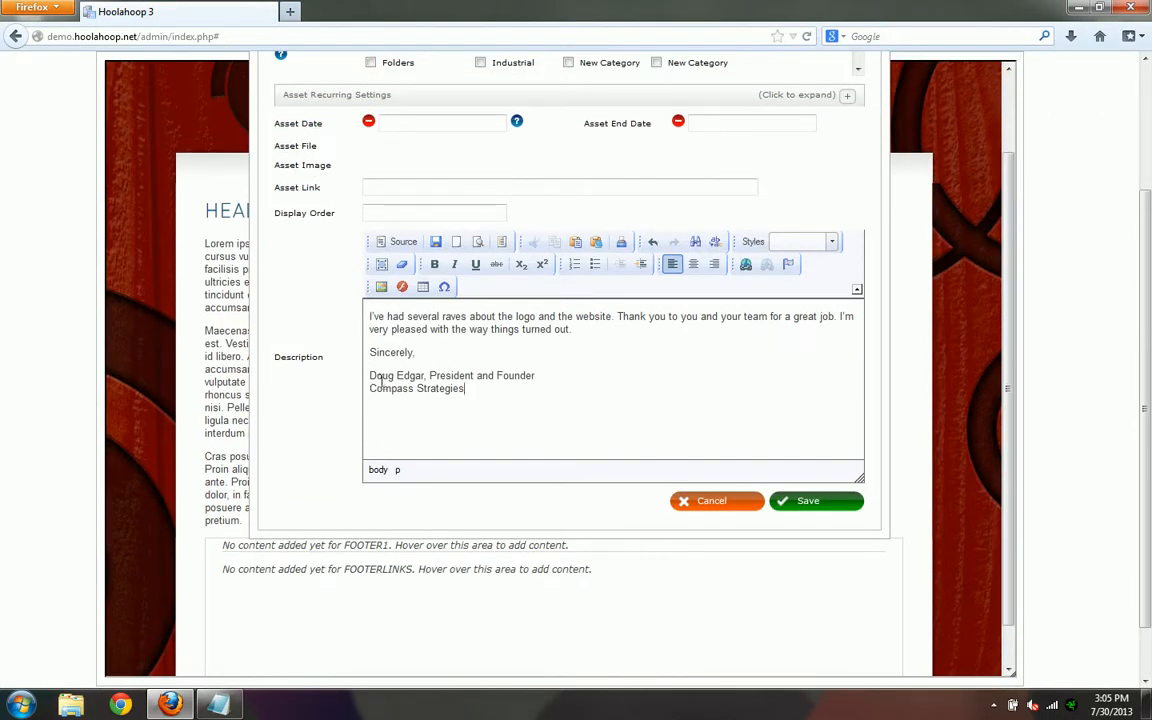
drag(369, 375, 503, 366)
key(ctrl+c)
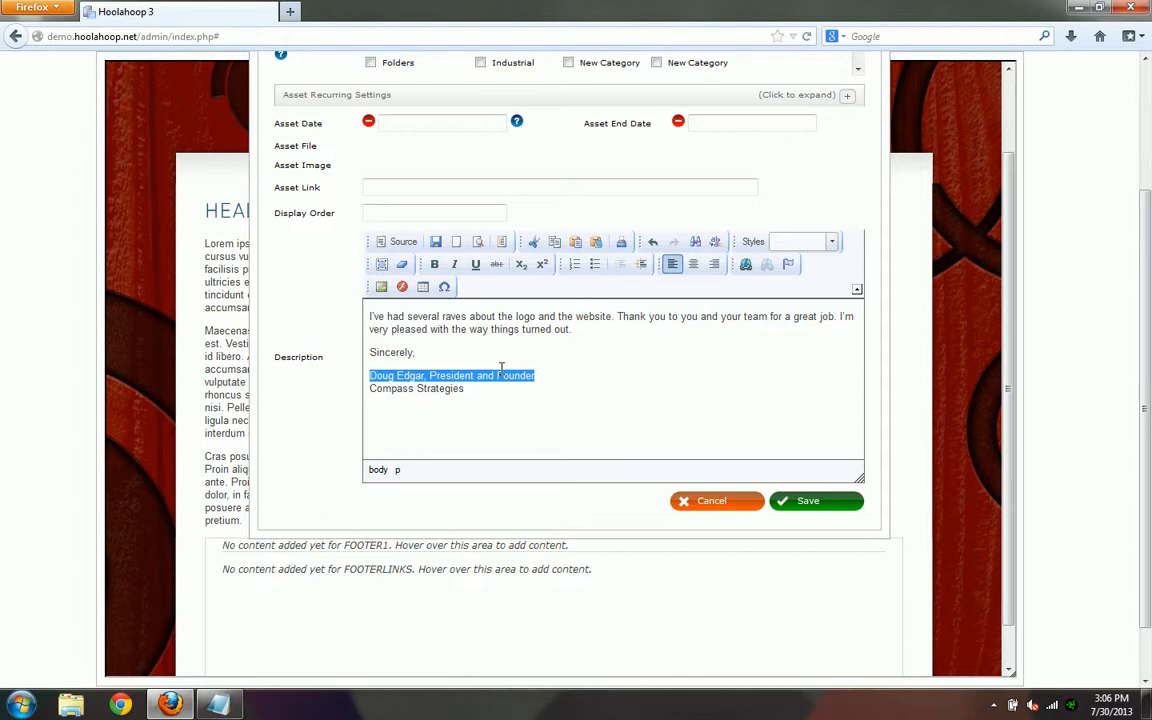
click(434, 264)
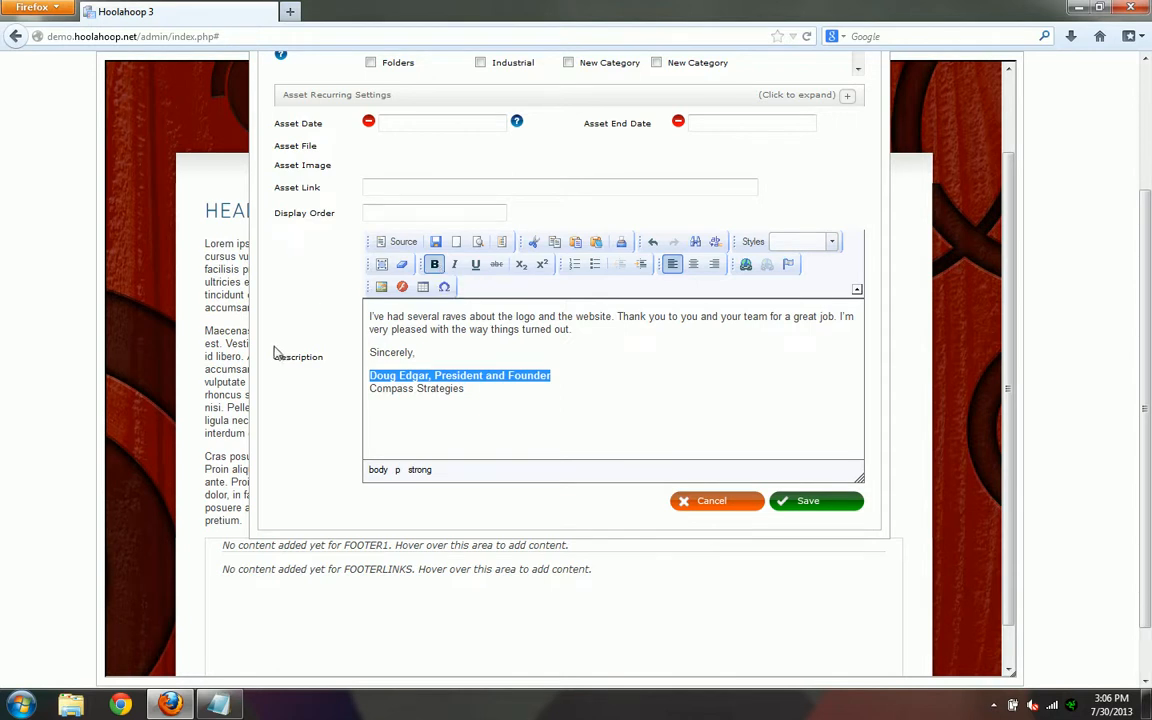
scroll(303, 345, up, 2)
click(379, 94)
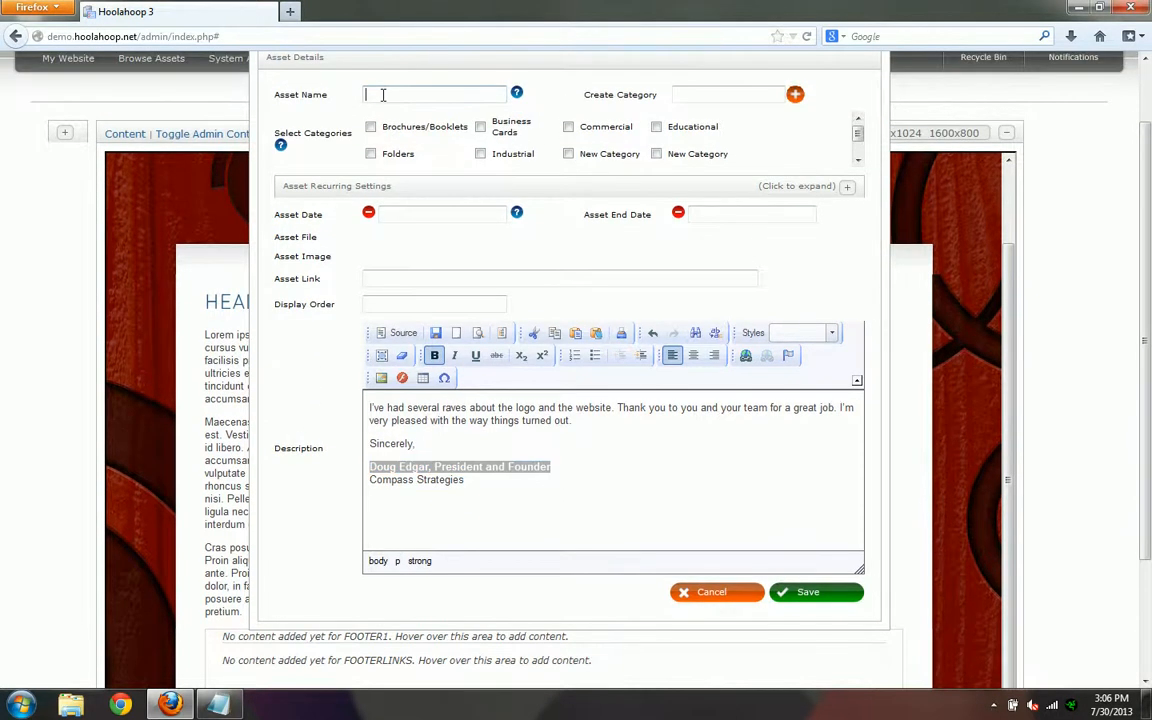
key(ctrl+v)
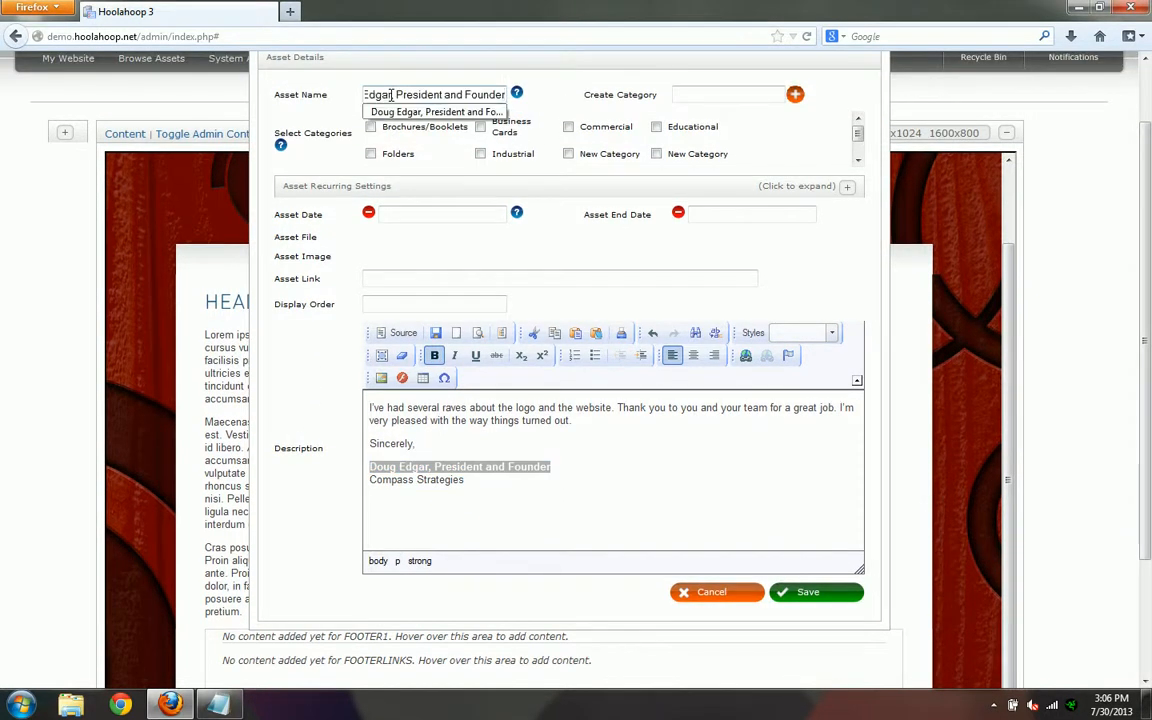
click(306, 355)
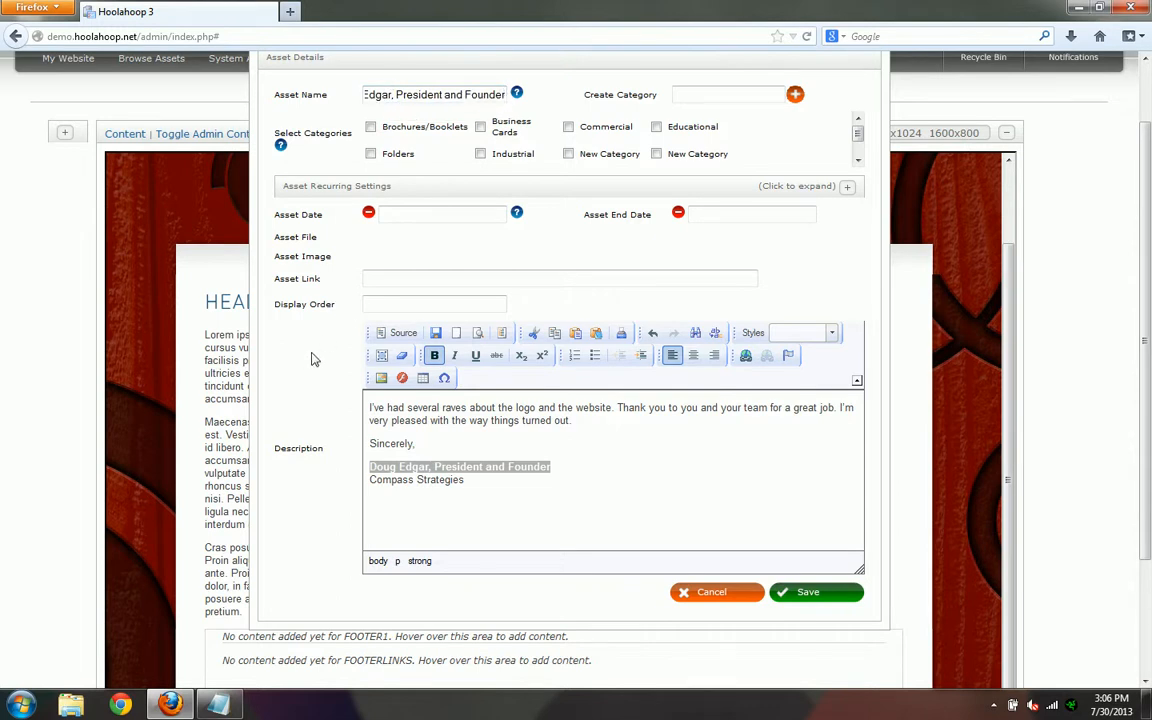
click(797, 594)
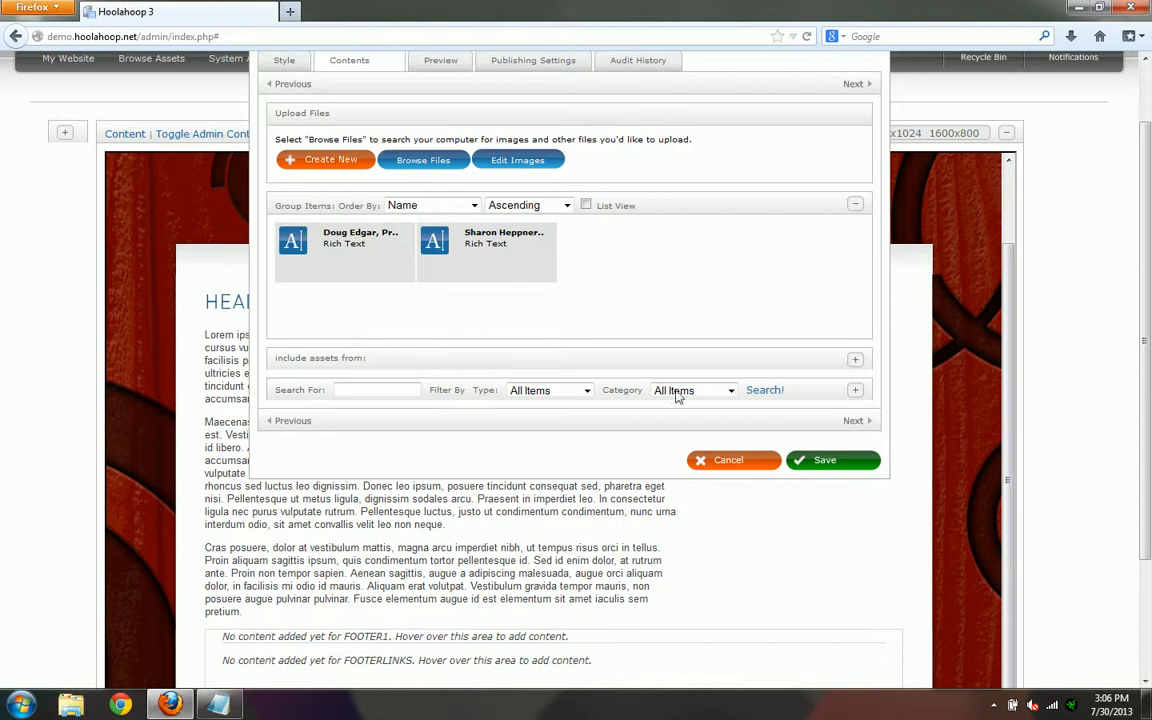
- Save the testimonial group and reload the current page from the site navigation to check the random testimonial display
click(818, 472)
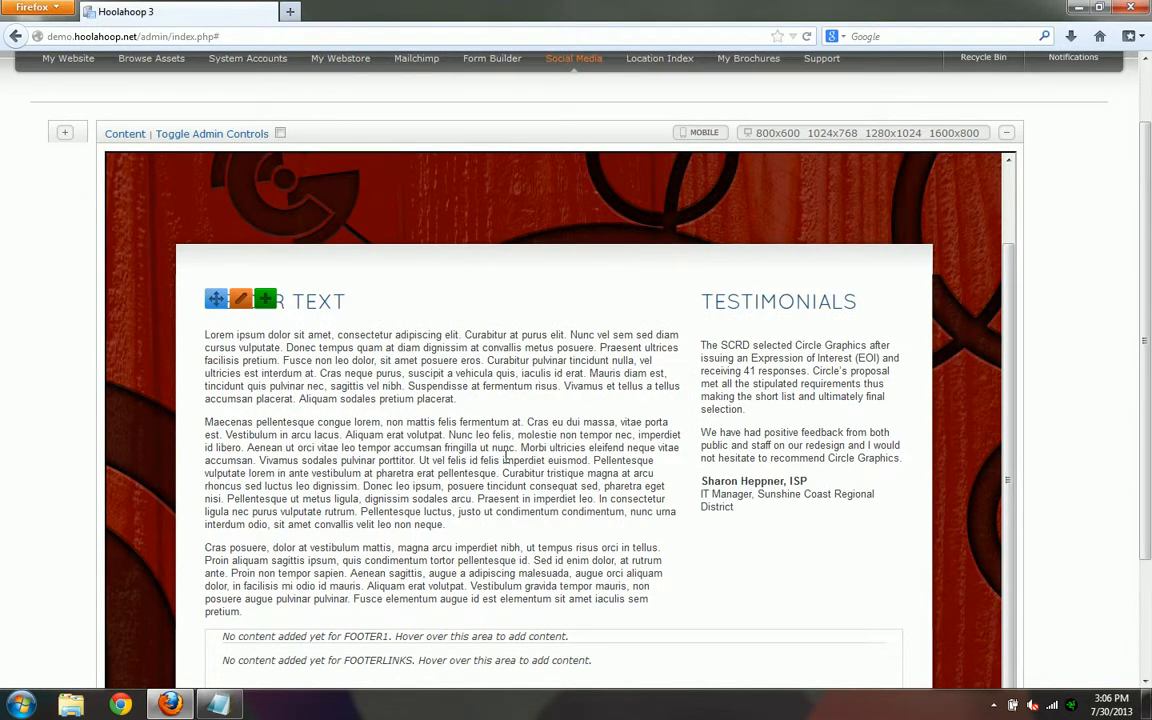
mouse_move(799, 306)
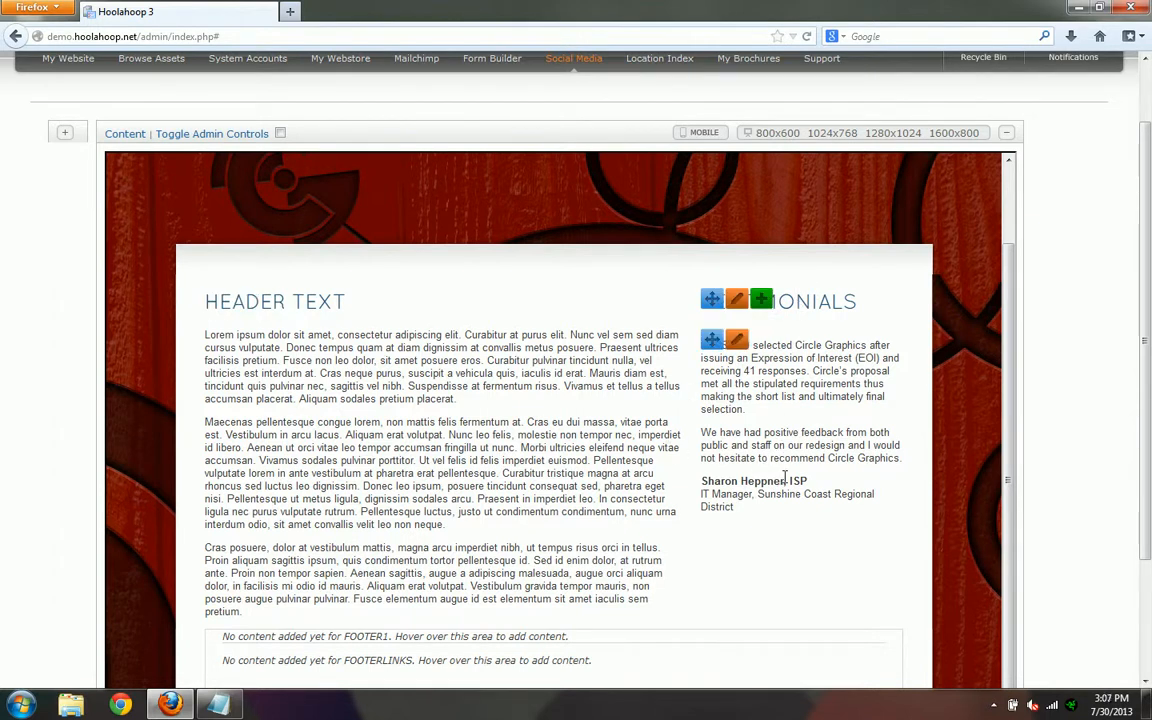
scroll(946, 399, up, 2)
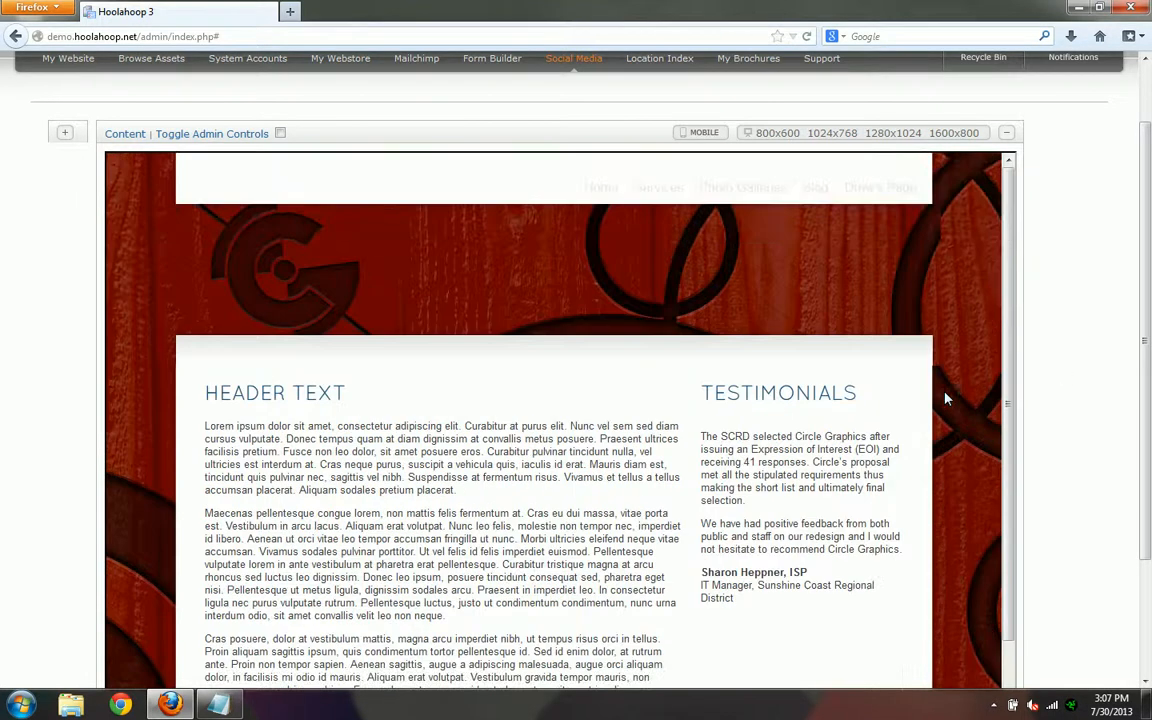
click(889, 190)
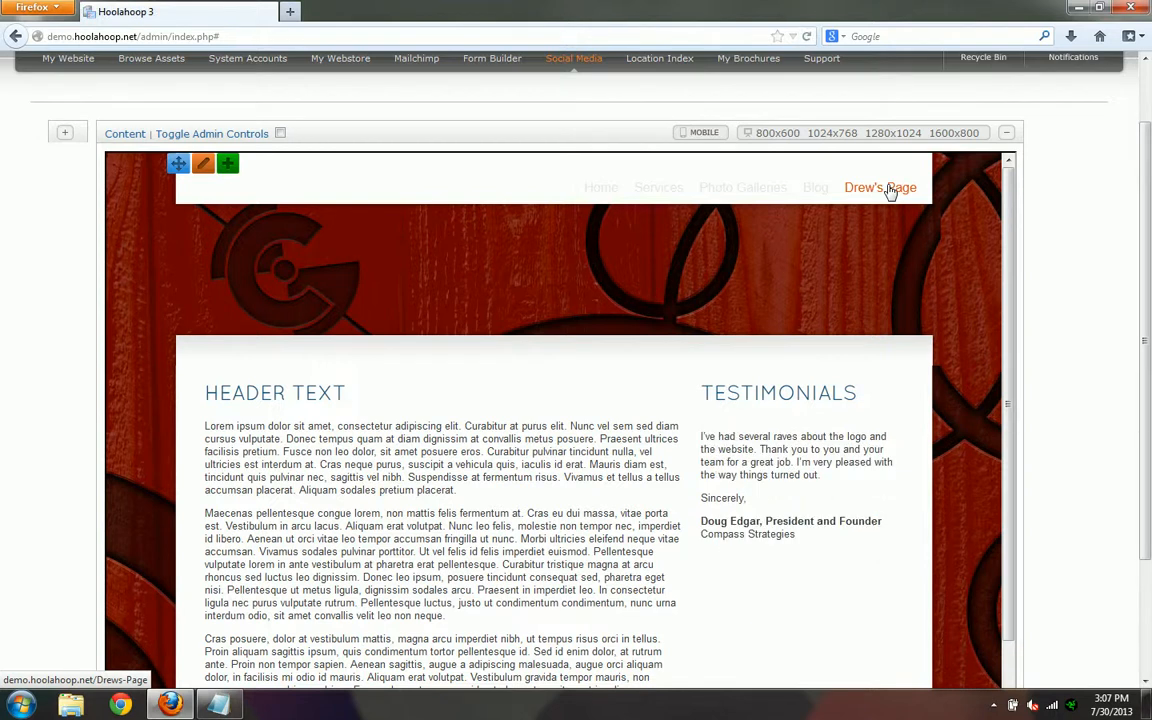